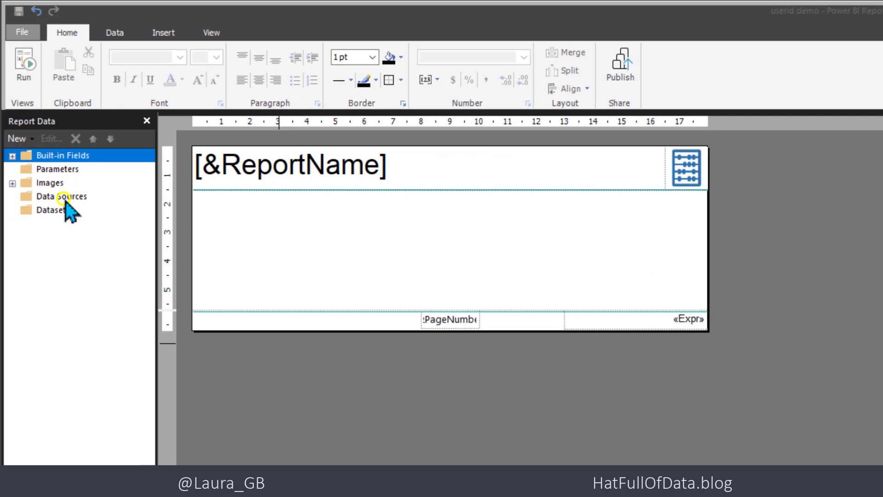
# Add a new data source to the report and name it Expense.
pyautogui.rightClick(64, 197)
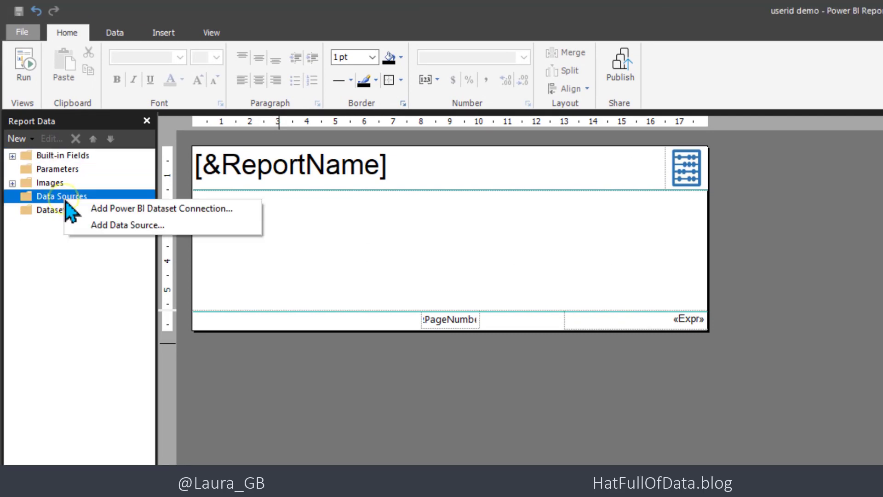
pyautogui.click(107, 224)
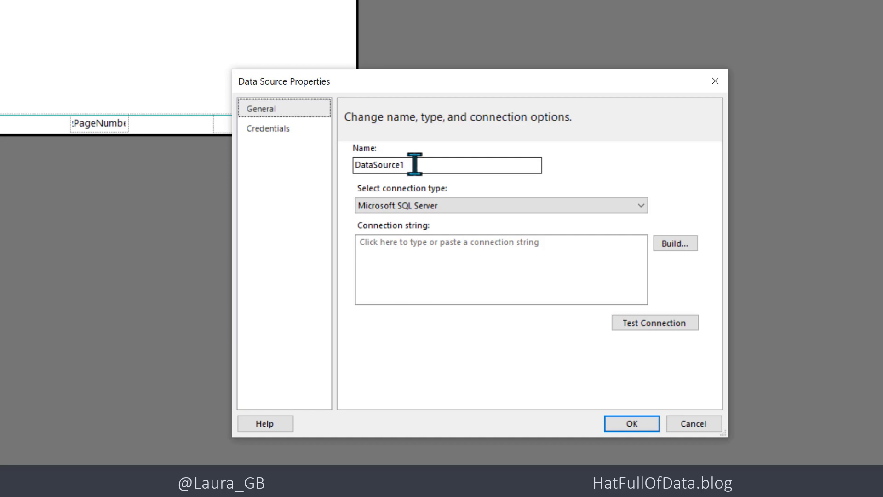
pyautogui.moveTo(414, 165); pyautogui.dragTo(346, 164)
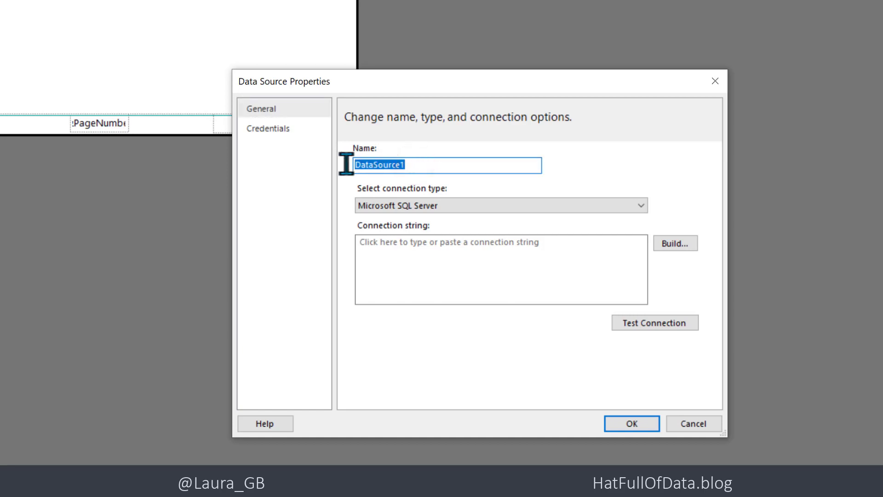
pyautogui.write('Exp')
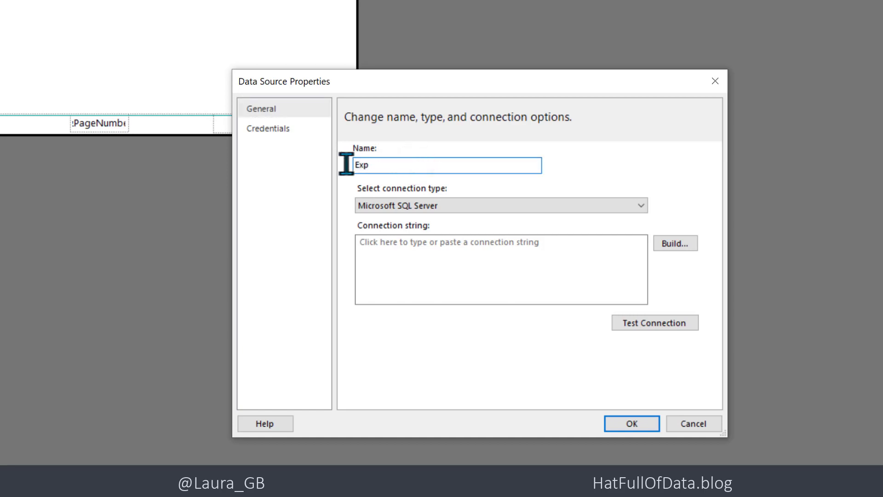
pyautogui.write('ense')
# Set the Expense source's connection type to Dataverse and bring up its connection builder.
pyautogui.click(548, 205)
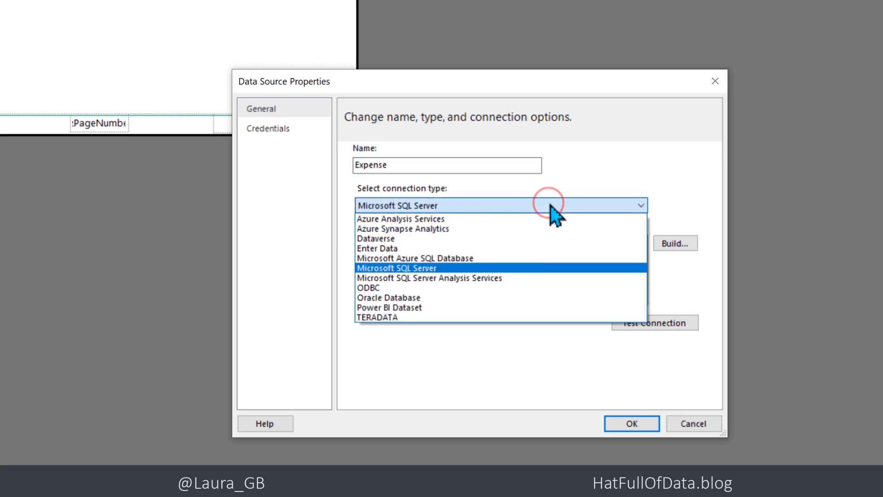
pyautogui.click(393, 239)
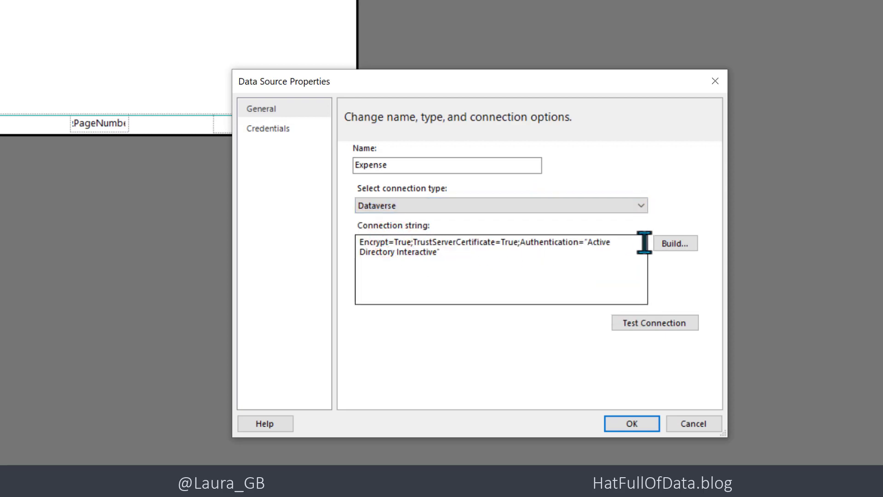
pyautogui.click(671, 250)
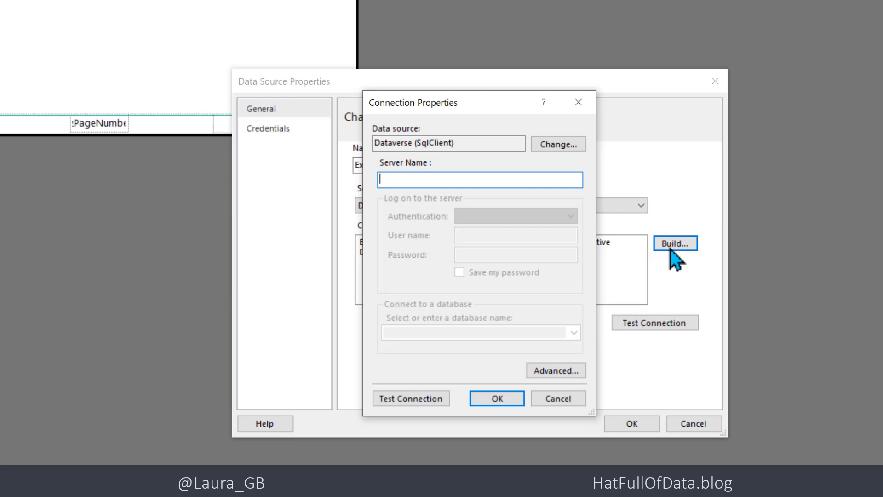
pyautogui.hotkey('alt', 'Tab')
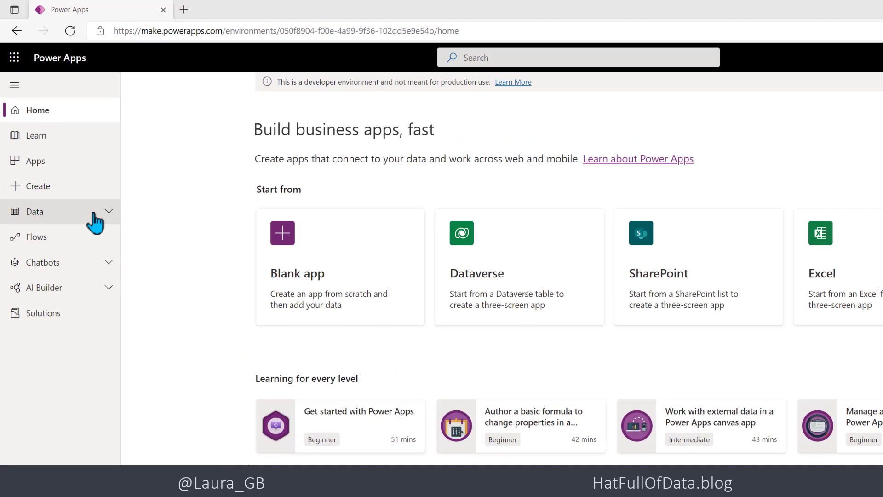
# Open the Expense table from Data > Tables and view its records in the Data tab.
pyautogui.click(108, 212)
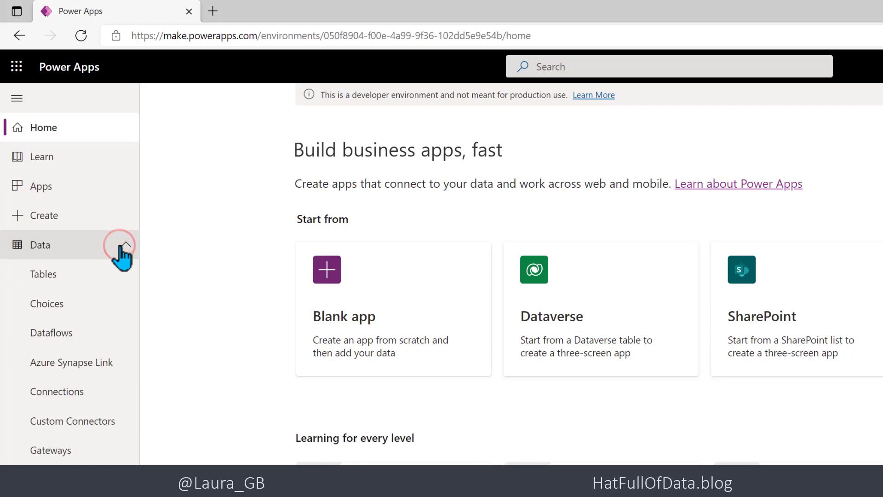
pyautogui.click(56, 275)
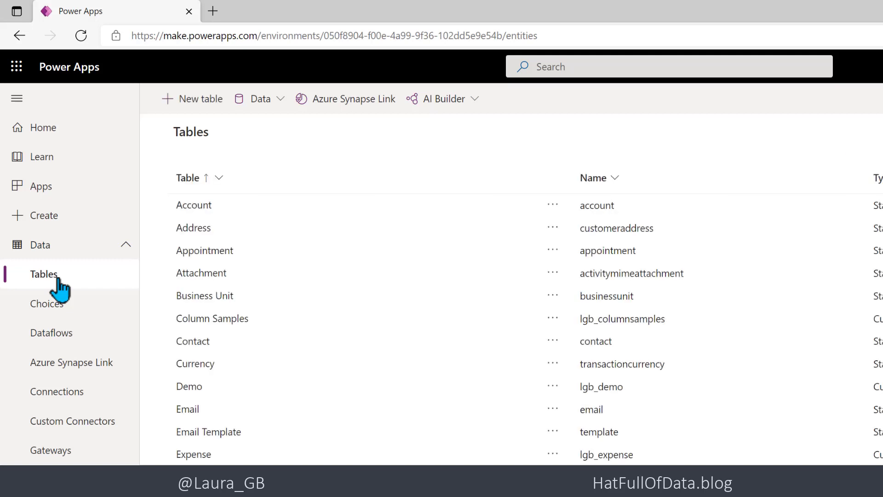
pyautogui.click(192, 455)
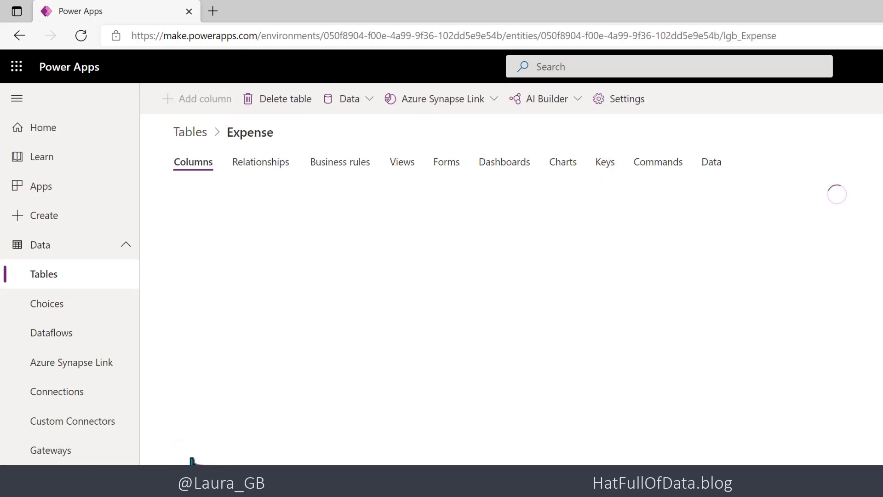
pyautogui.click(712, 165)
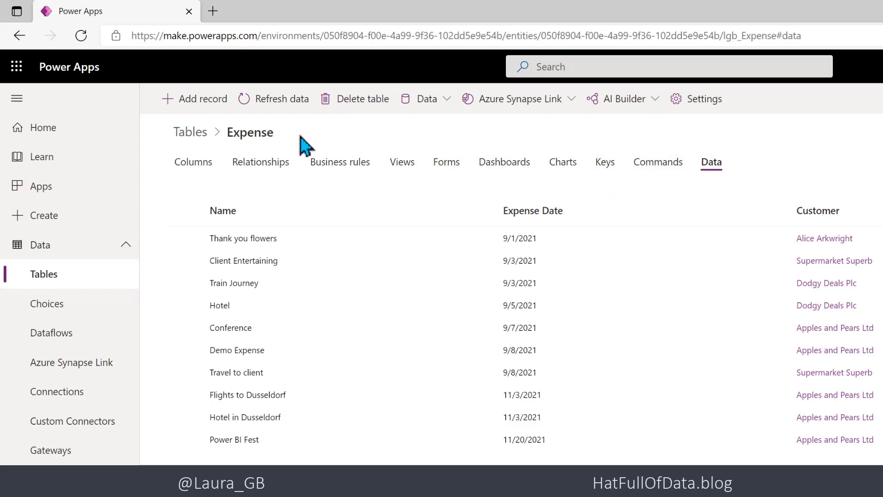
# Copy the dynamics.com server address from a new Expense record's web address.
pyautogui.click(202, 105)
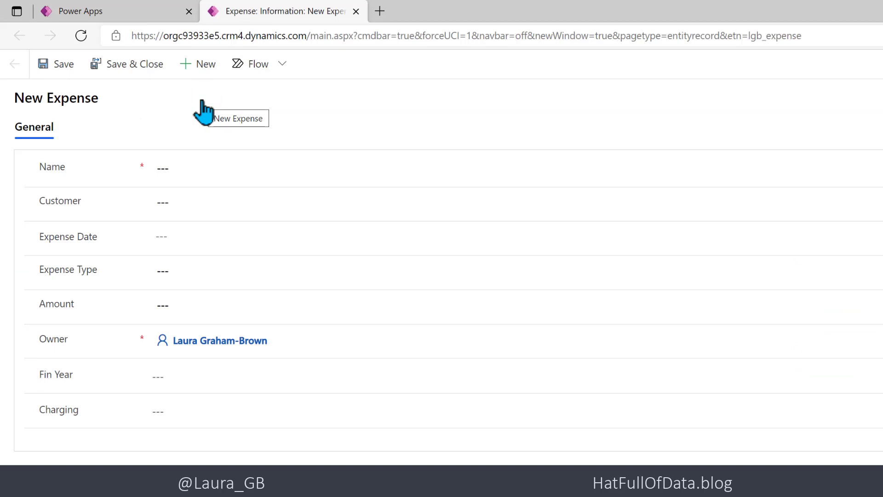
pyautogui.click(163, 35)
pyautogui.moveTo(163, 35); pyautogui.dragTo(306, 35)
pyautogui.hotkey('ctrl', 'c')
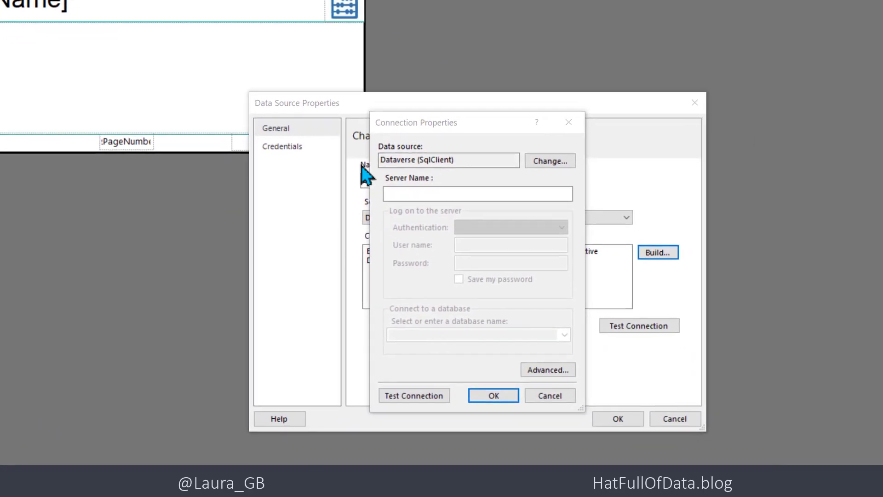
# Connect Expense to orgc93933e5.crm4.dynamics.com using Azure Active Directory authentication and the user's sign-in name.
pyautogui.click(407, 192)
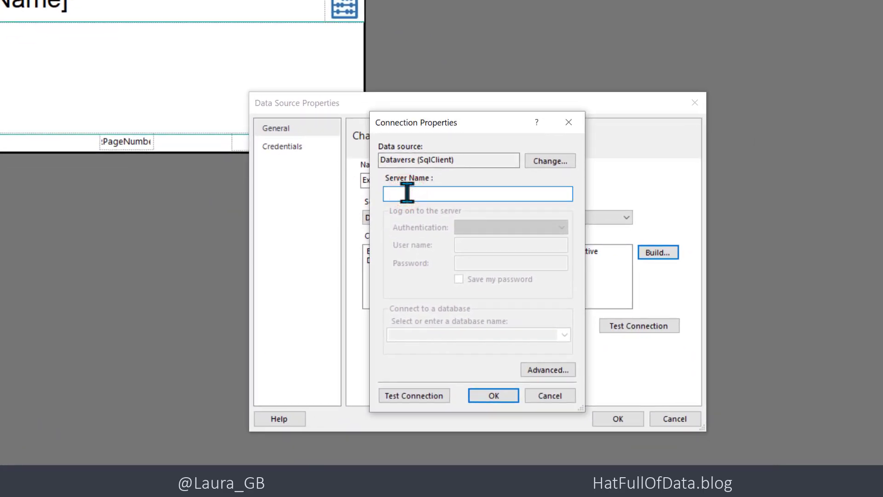
pyautogui.hotkey('ctrl', 'v')
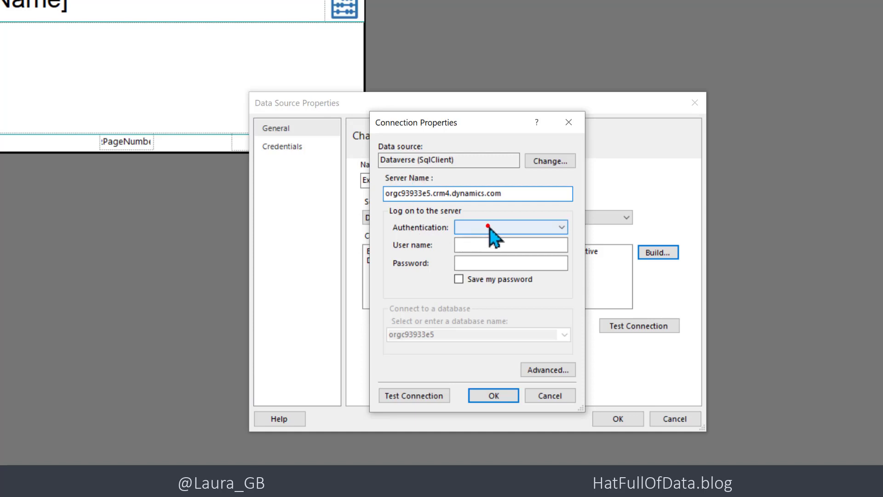
pyautogui.click(489, 226)
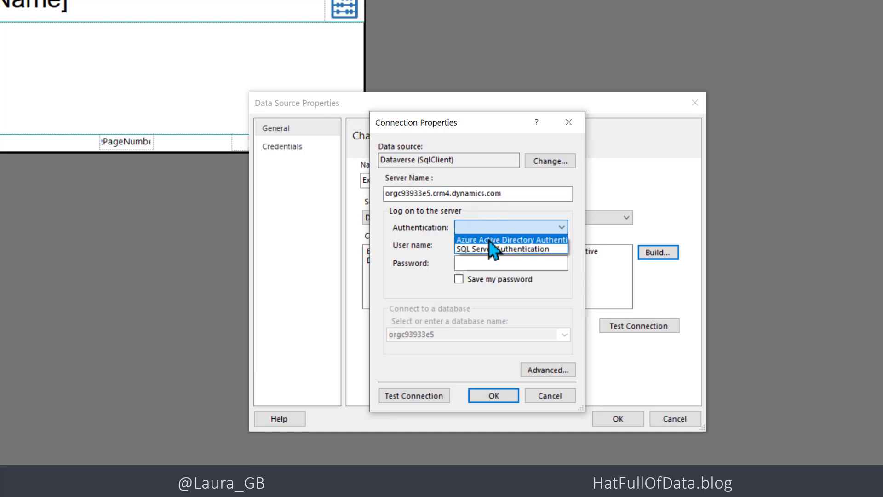
pyautogui.click(489, 240)
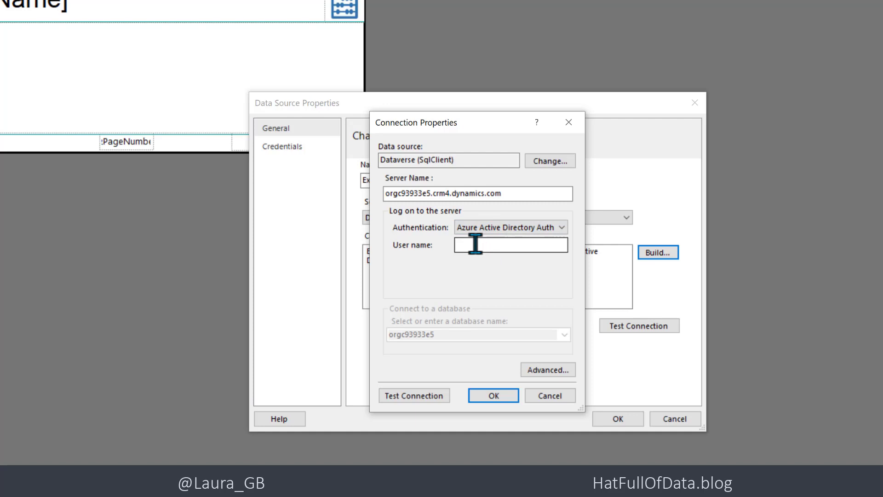
pyautogui.click(459, 244)
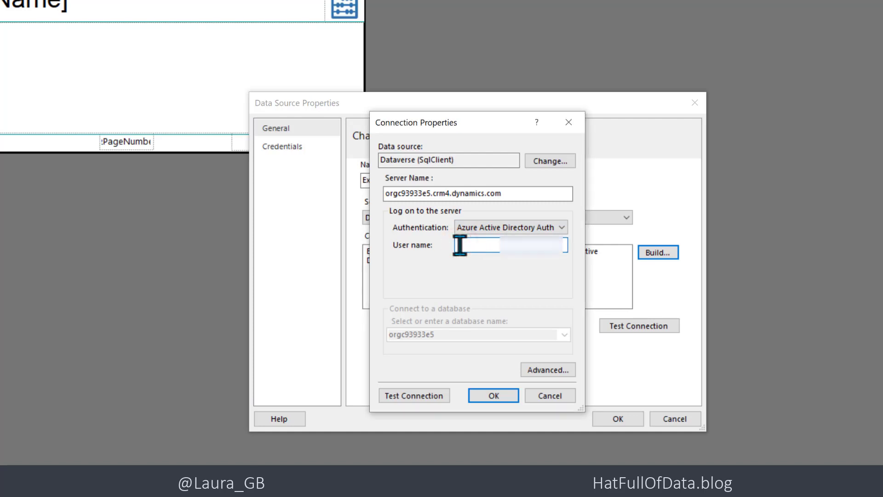
pyautogui.hotkey('ctrl', 'v')
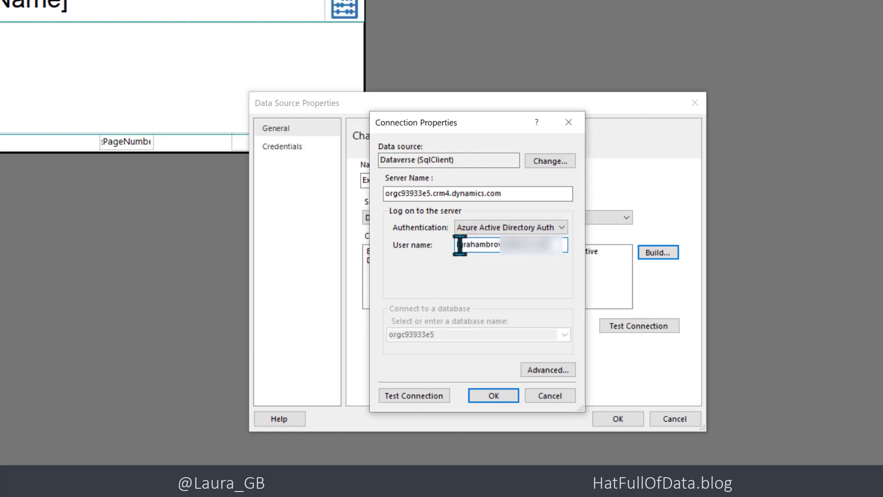
pyautogui.click(503, 396)
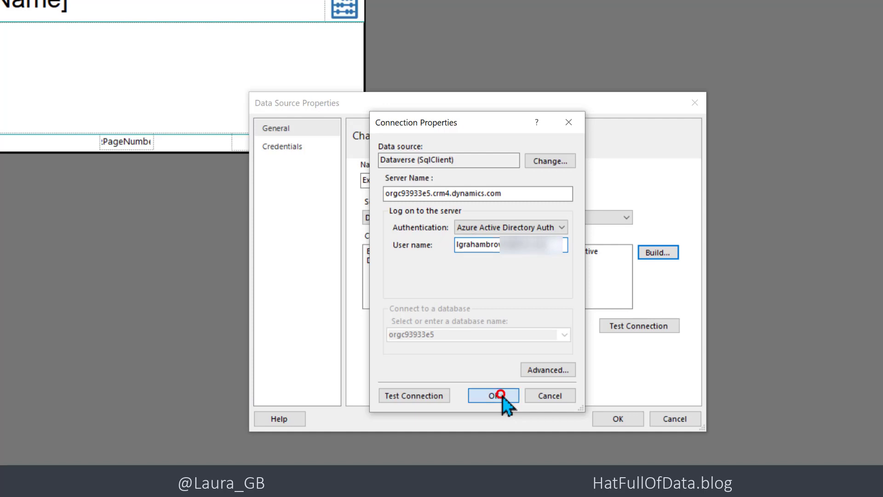
# Test the Expense connection successfully and save the data source.
pyautogui.click(624, 327)
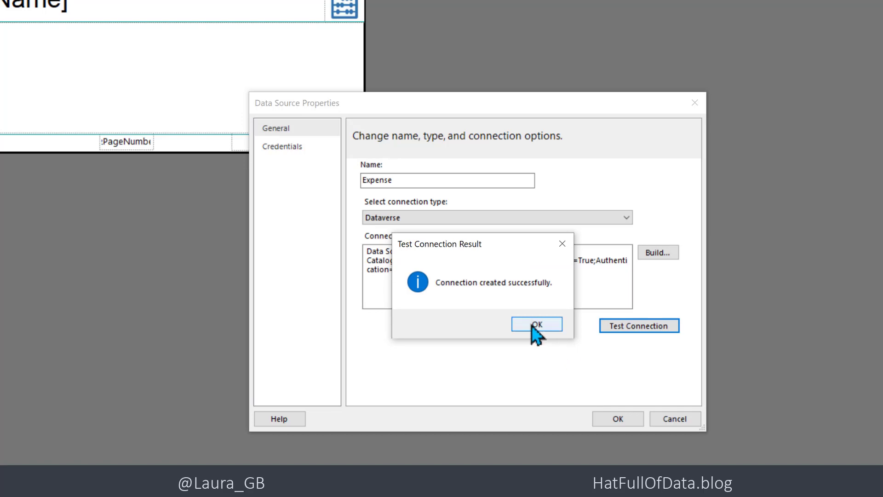
pyautogui.click(530, 324)
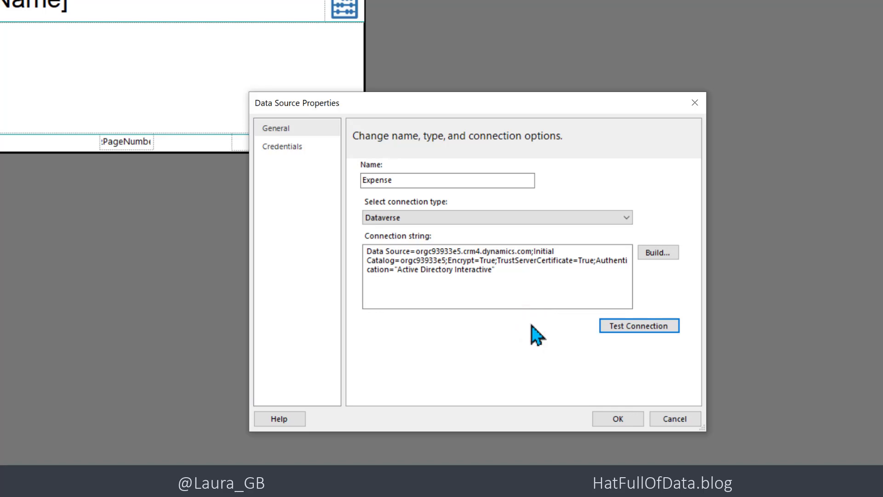
pyautogui.click(606, 419)
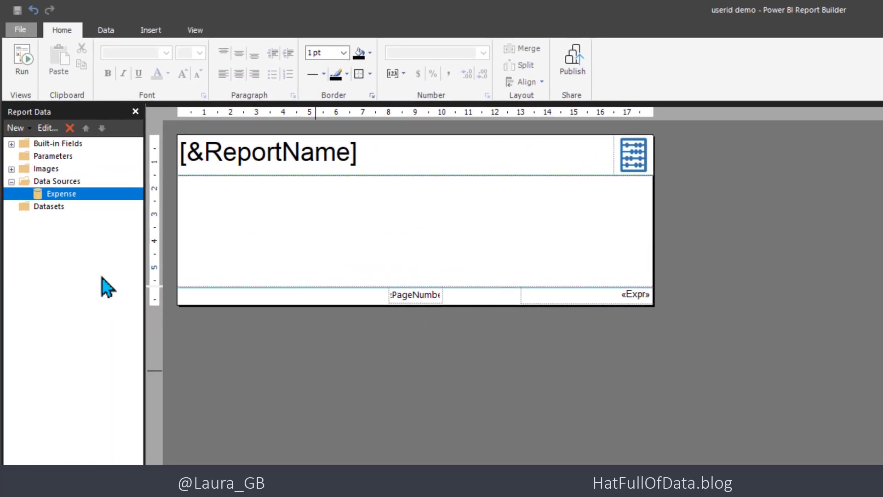
pyautogui.click(49, 208)
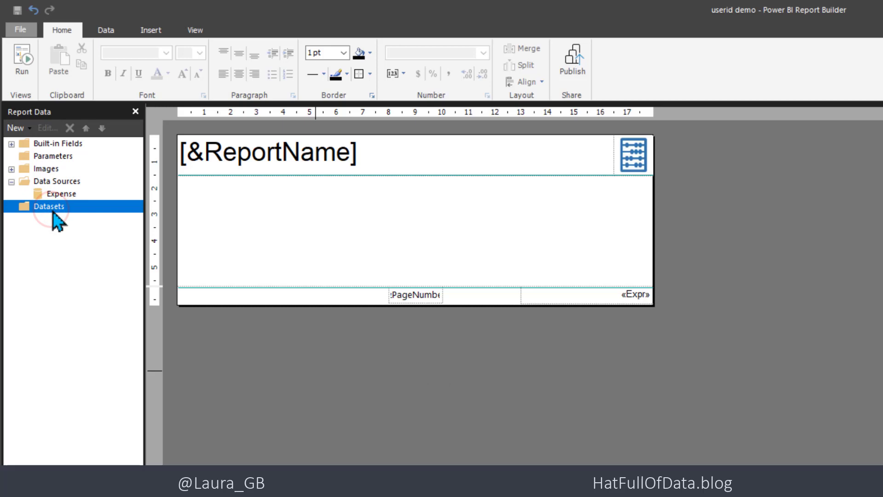
pyautogui.rightClick(52, 210)
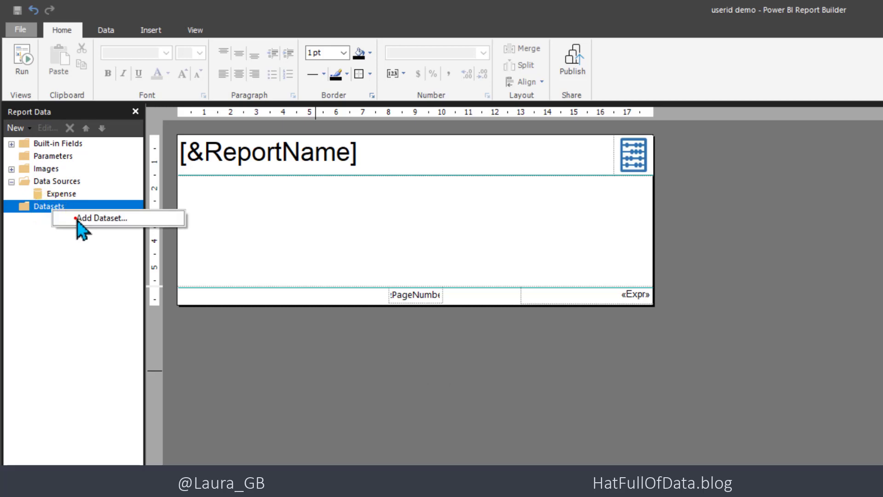
# Create a dataset named Expense that uses the Expense data source.
pyautogui.click(78, 219)
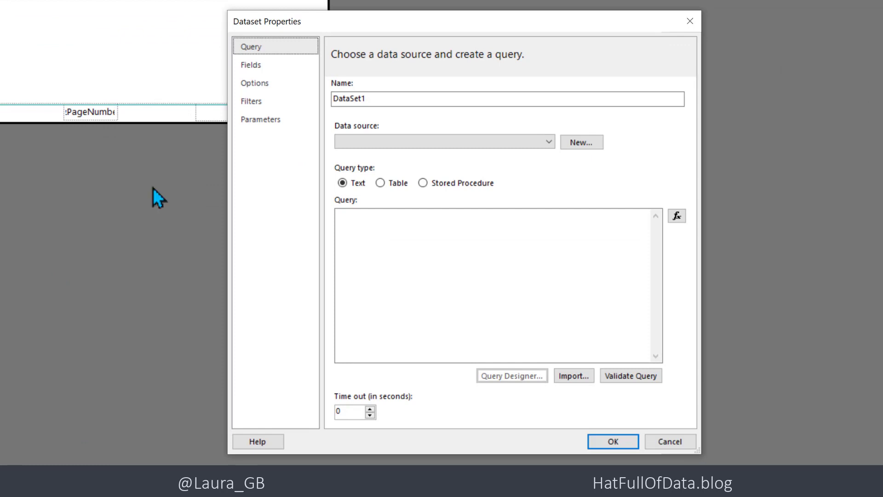
pyautogui.doubleClick(373, 98)
pyautogui.write('Expense')
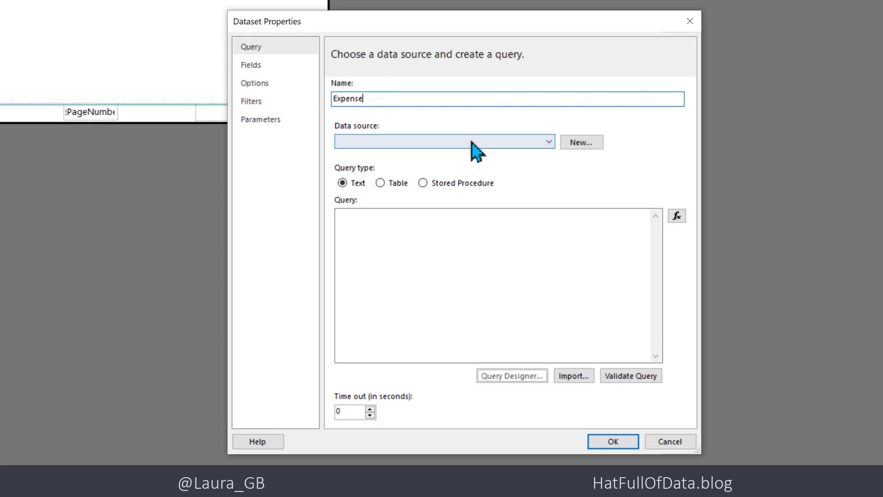
pyautogui.click(541, 143)
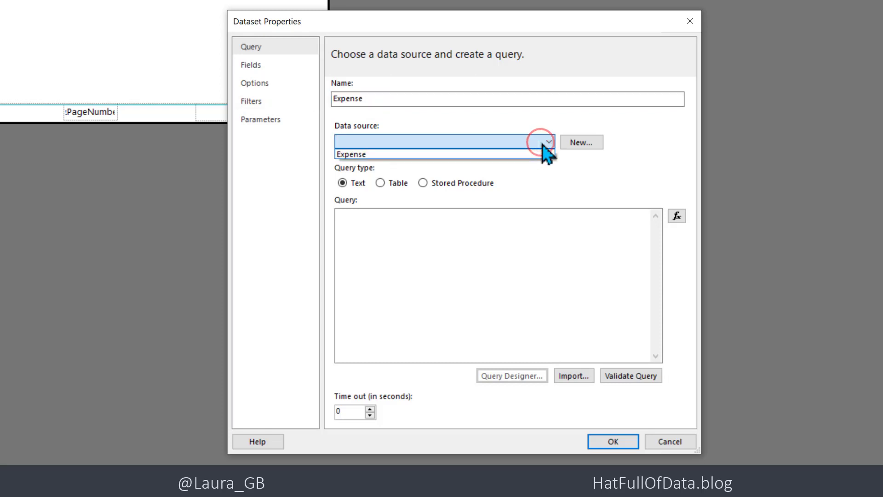
pyautogui.click(501, 154)
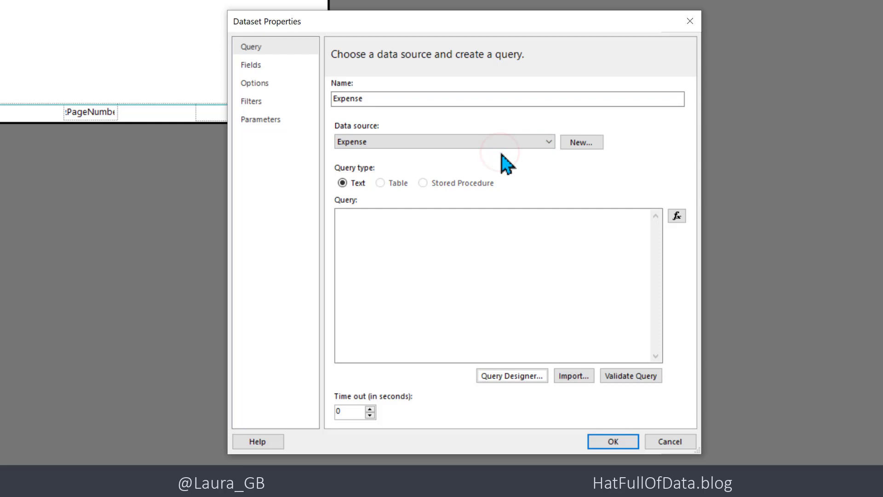
# Open the Query Designer and list the Dataverse tables down to lgb_expense.
pyautogui.click(511, 375)
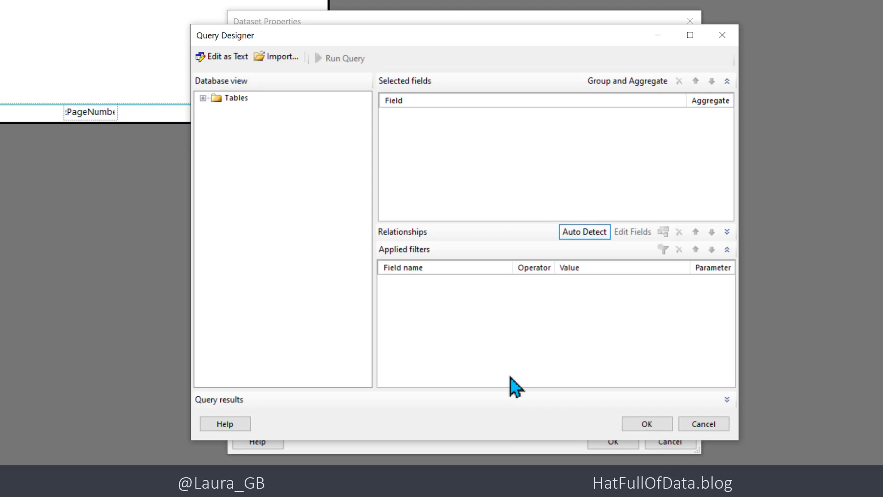
pyautogui.click(203, 98)
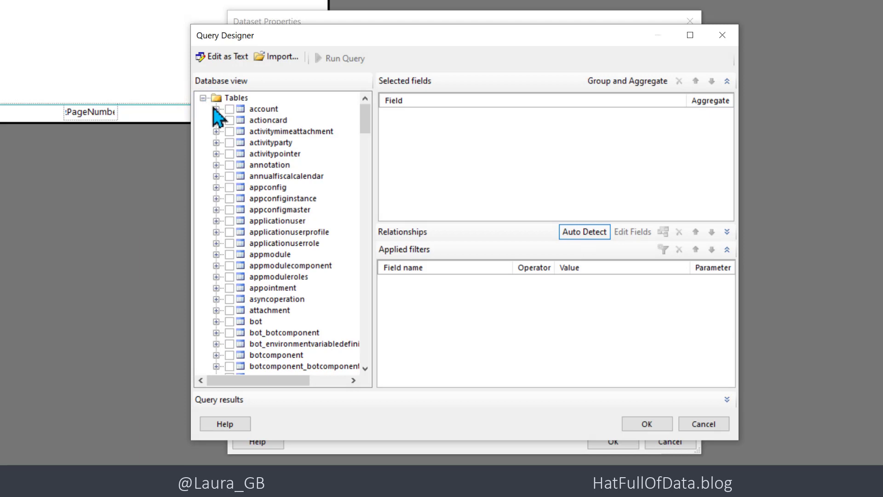
pyautogui.moveTo(312, 140)
pyautogui.moveTo(364, 122)
pyautogui.mouseDown()
pyautogui.moveTo(366, 221)
pyautogui.moveTo(366, 210)
pyautogui.mouseUp()
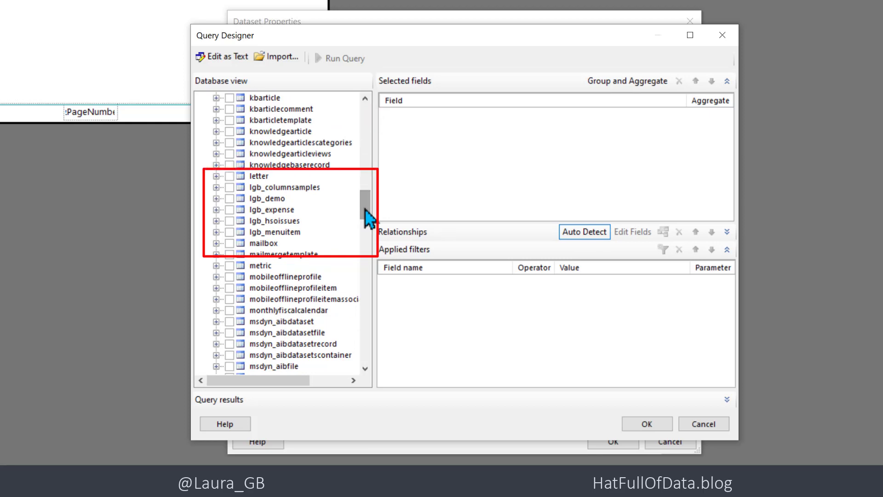
# Select the lgb_name and lgb_amount columns from lgb_expense and confirm the query.
pyautogui.click(272, 210)
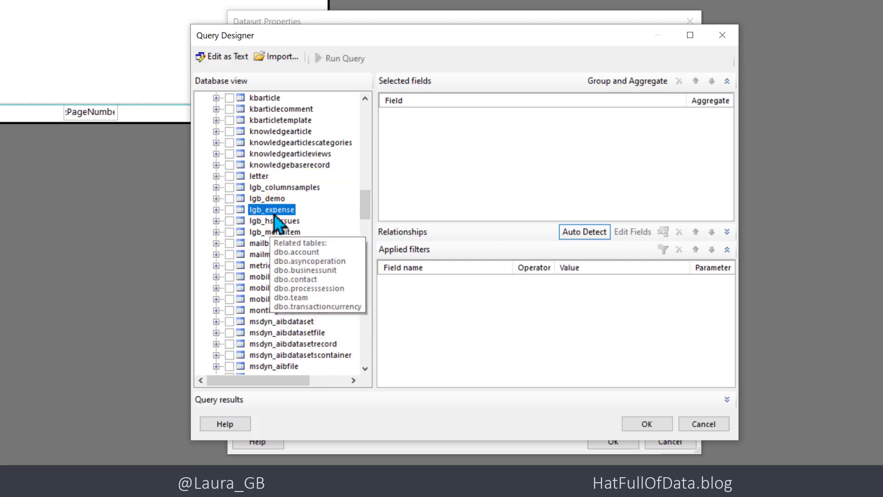
pyautogui.click(216, 210)
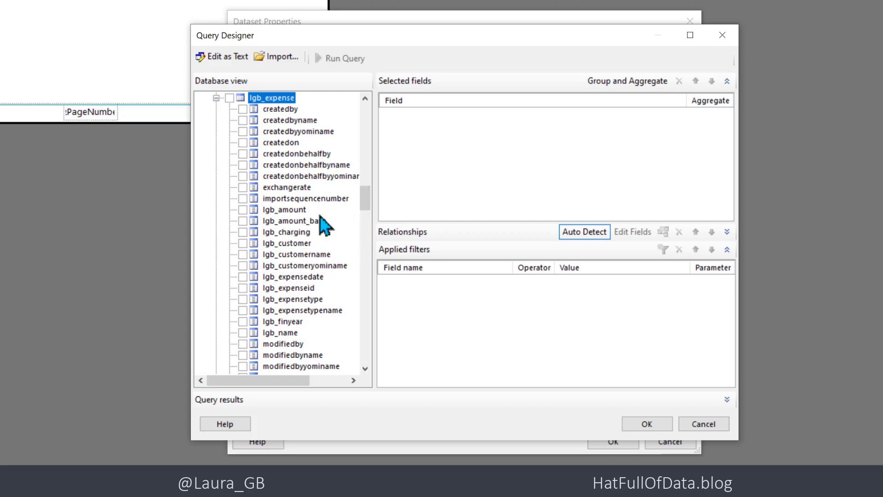
pyautogui.click(282, 333)
pyautogui.click(242, 333)
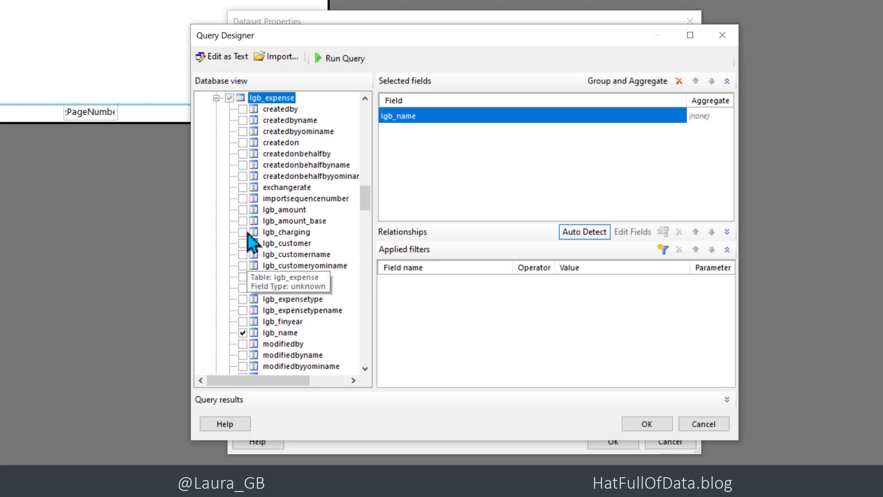
pyautogui.click(243, 210)
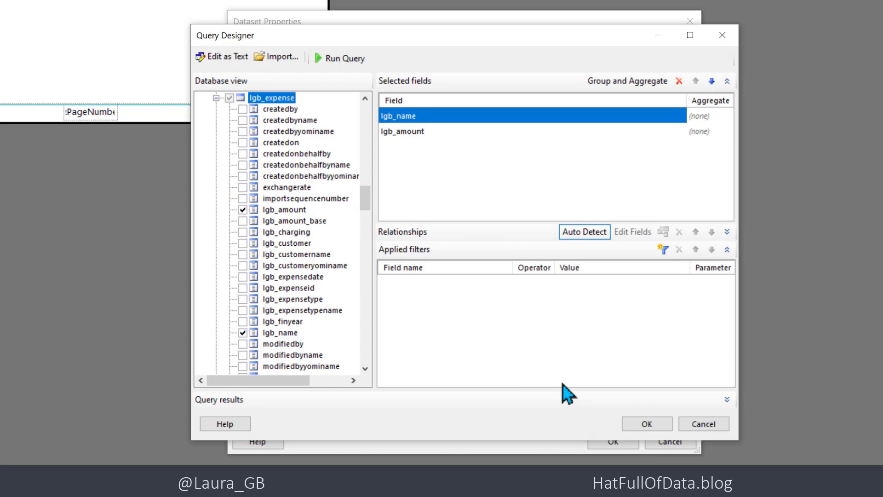
pyautogui.click(641, 423)
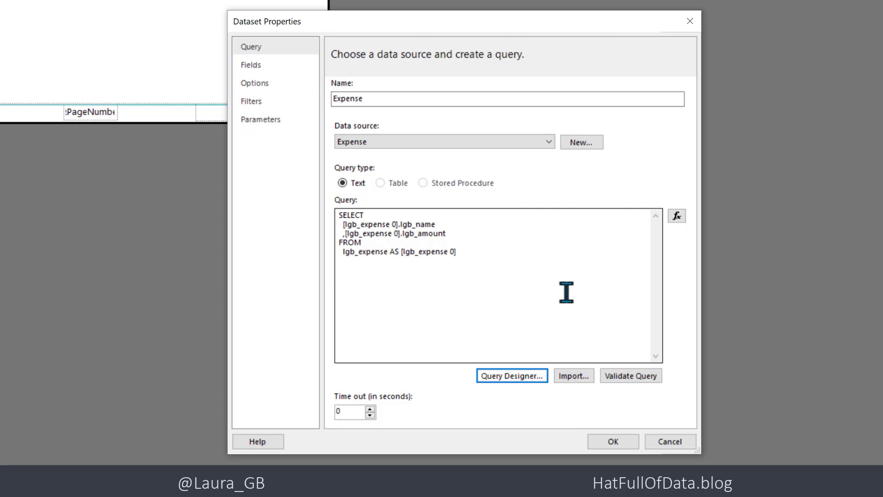
# Accept the generated SELECT query to add the Expense dataset to the report data.
pyautogui.click(611, 440)
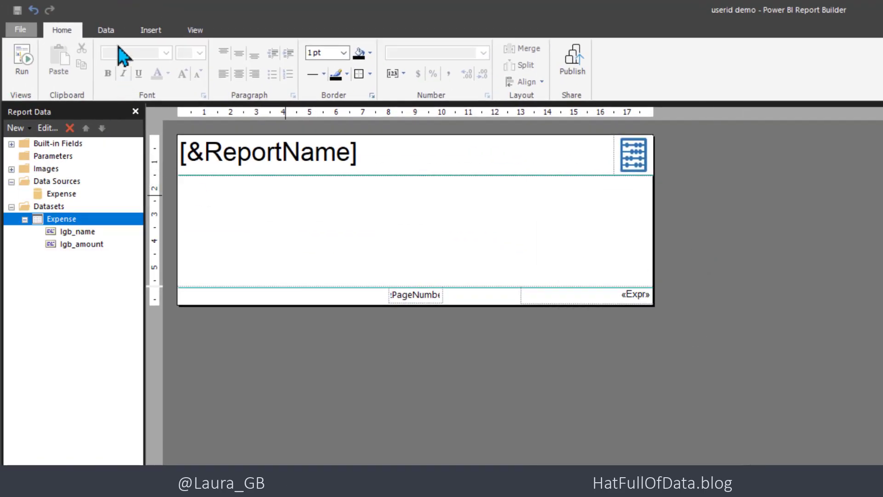
# Insert a blank table with header and data rows into the report body.
pyautogui.click(147, 31)
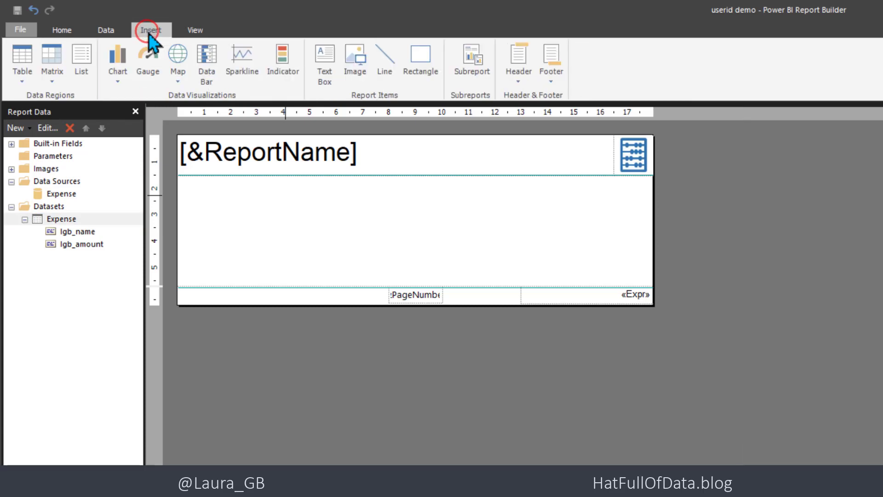
pyautogui.click(25, 79)
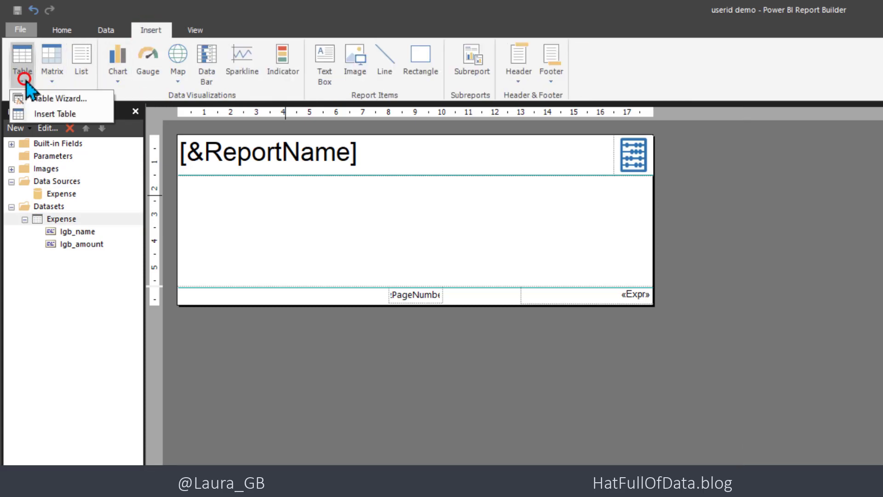
pyautogui.click(35, 109)
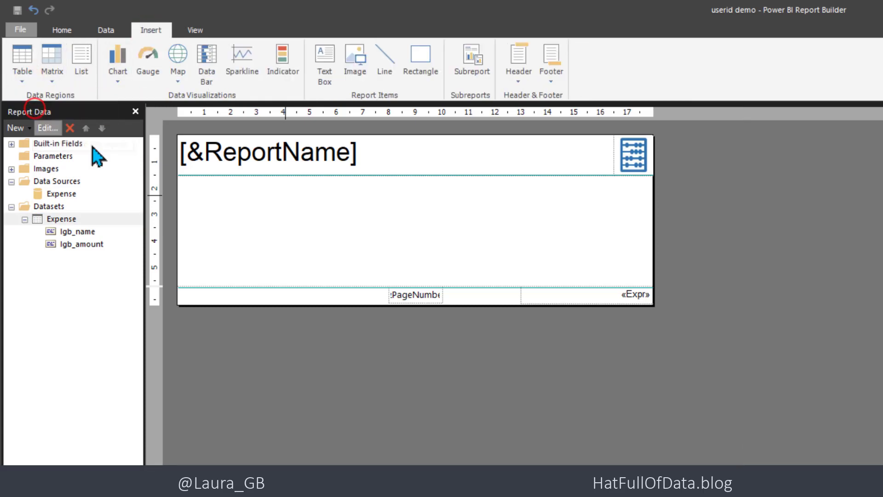
pyautogui.click(187, 184)
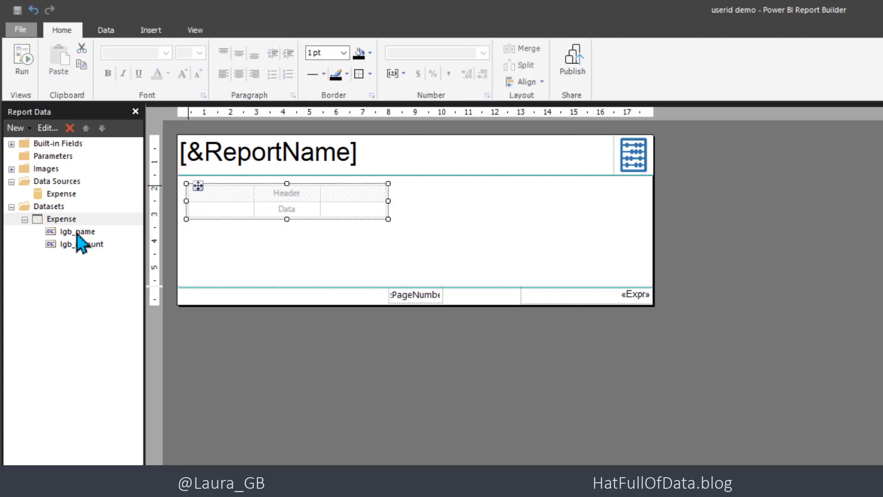
# Bind lgb_name and lgb_amount to the first two table columns and delete the empty third column.
pyautogui.moveTo(77, 232); pyautogui.dragTo(219, 197)
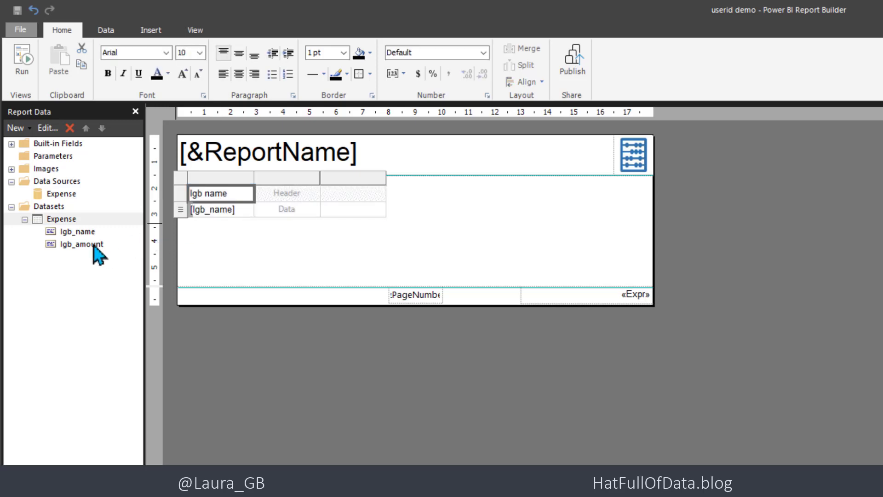
pyautogui.moveTo(93, 246); pyautogui.dragTo(289, 204)
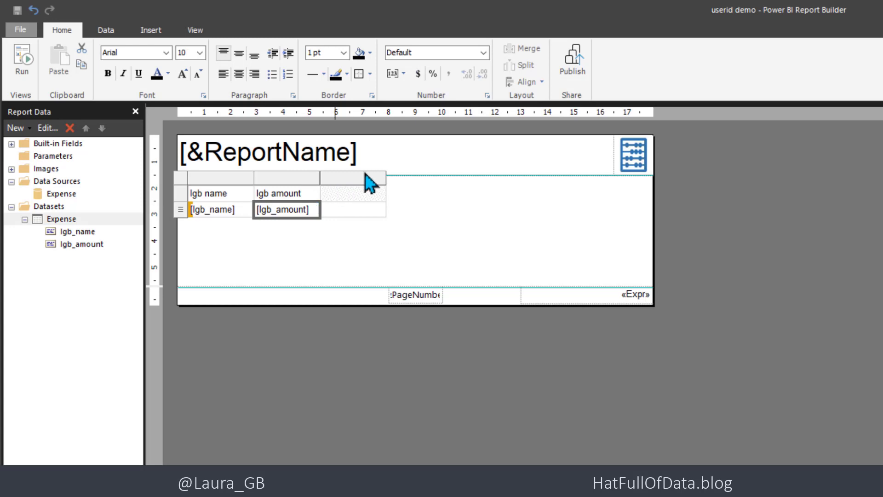
pyautogui.click(361, 176)
pyautogui.rightClick(362, 176)
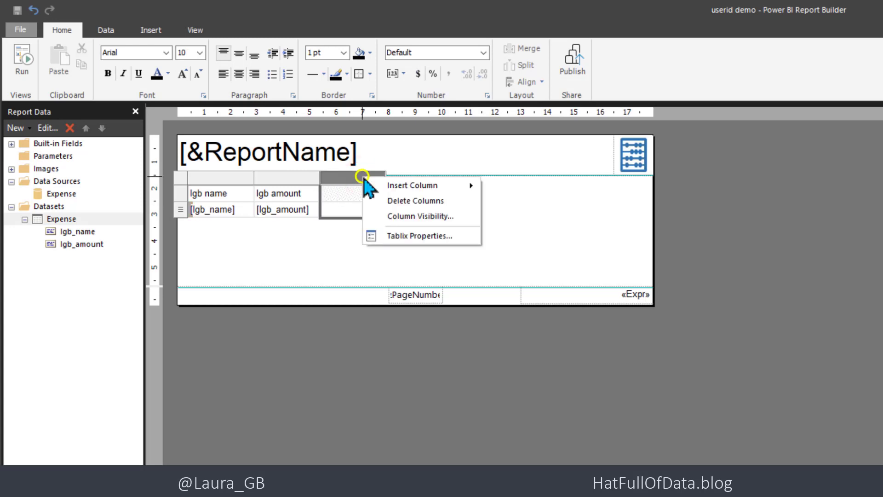
pyautogui.click(404, 201)
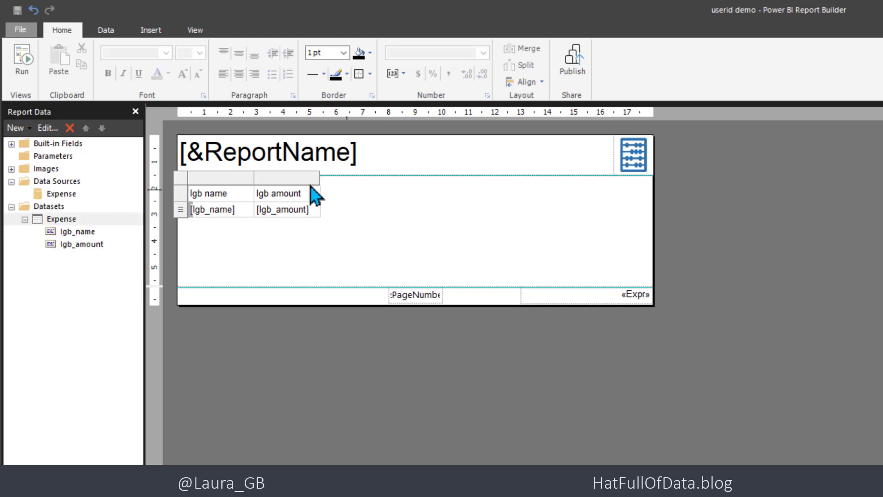
# Widen the lgb_name column across the page.
pyautogui.moveTo(253, 177); pyautogui.dragTo(261, 177)
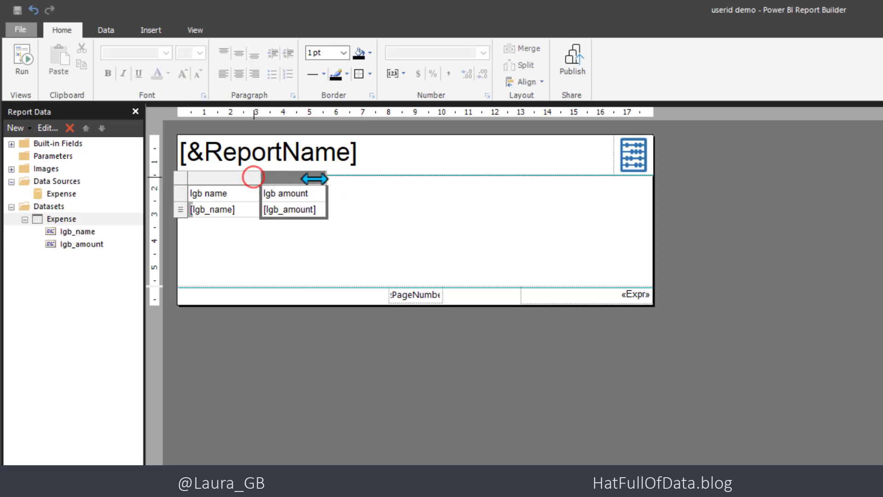
pyautogui.moveTo(314, 179); pyautogui.dragTo(472, 183)
pyautogui.click(404, 249)
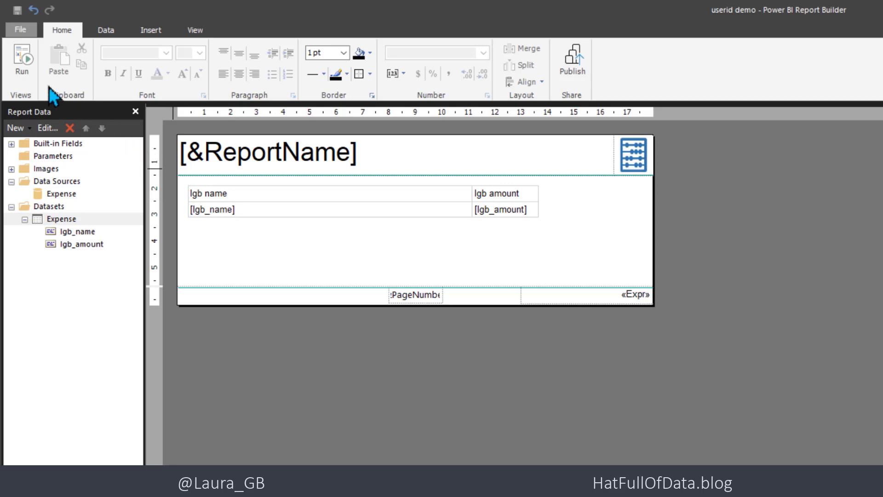
# Run the report to render the expense name and amount table preview.
pyautogui.click(23, 59)
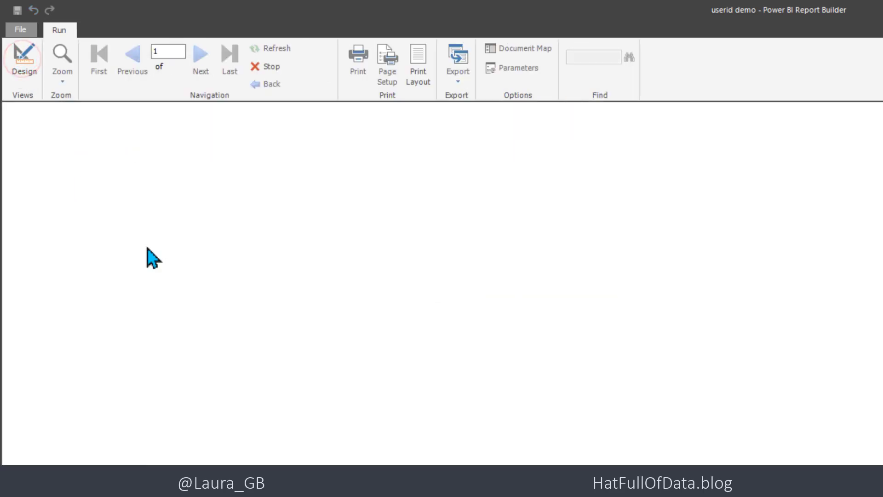